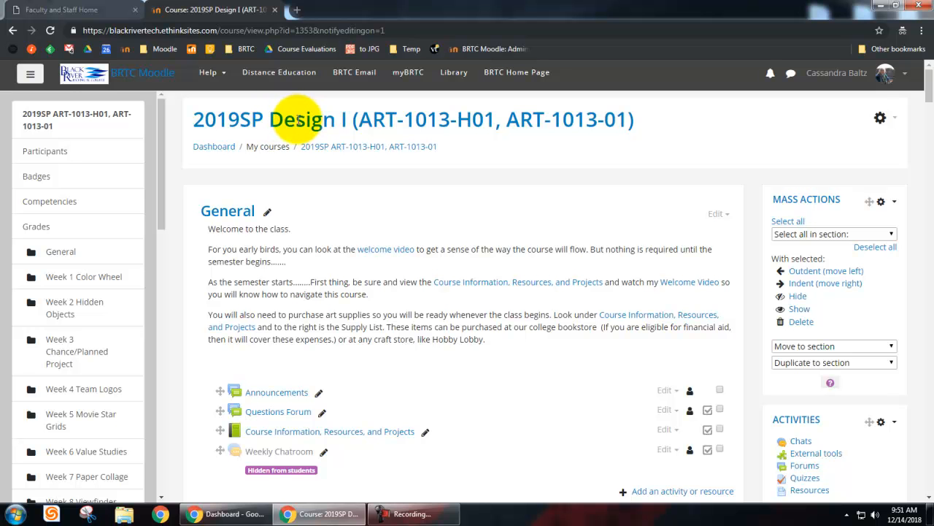
Open the Week 1 VoiceThread activity in the Design I course and go to the site root blackrivertech.voicethread.com.
{"action": "scroll", "coordinate": [368, 208], "scroll_direction": "down", "scroll_amount": 2}
{"action": "scroll", "coordinate": [366, 208], "scroll_direction": "down", "scroll_amount": 2}
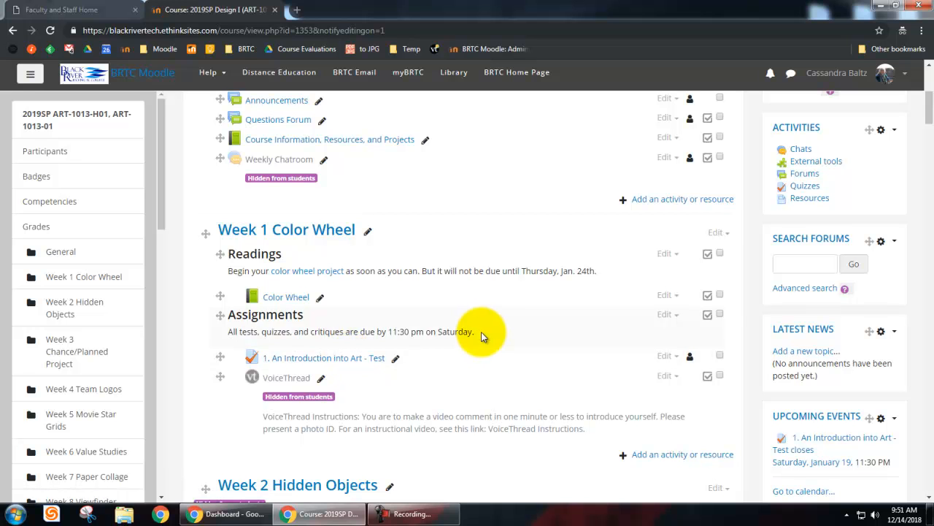
{"action": "left_click", "coordinate": [285, 380]}
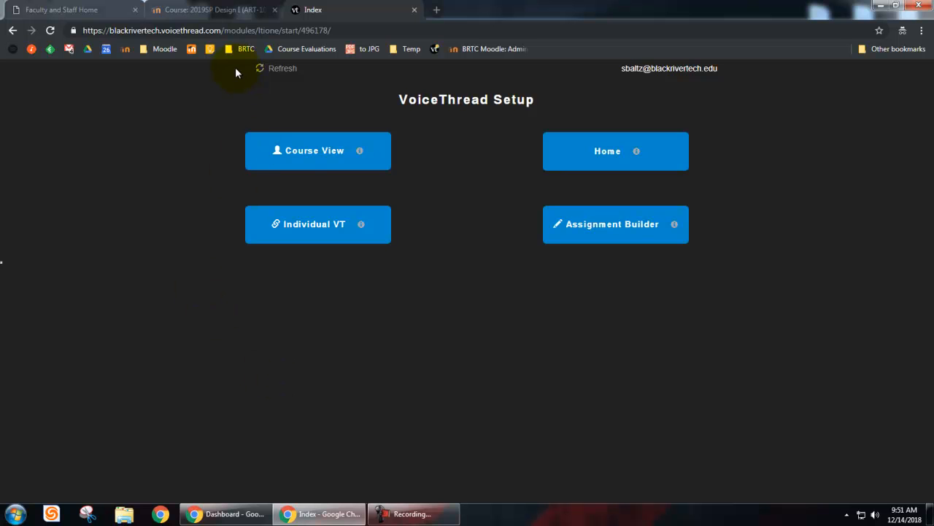
{"action": "left_click", "coordinate": [346, 30]}
{"action": "left_click", "coordinate": [349, 29]}
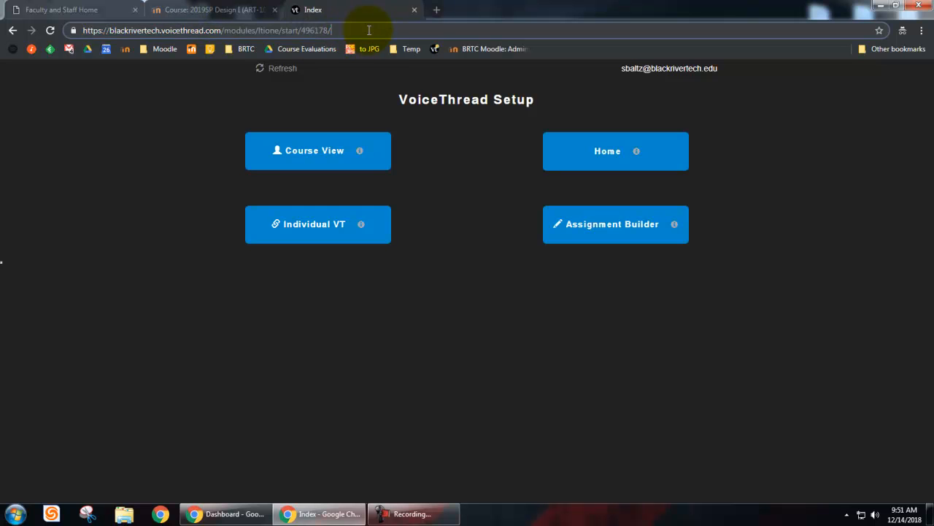
{"action": "left_click_drag", "start_coordinate": [349, 30], "coordinate": [224, 30]}
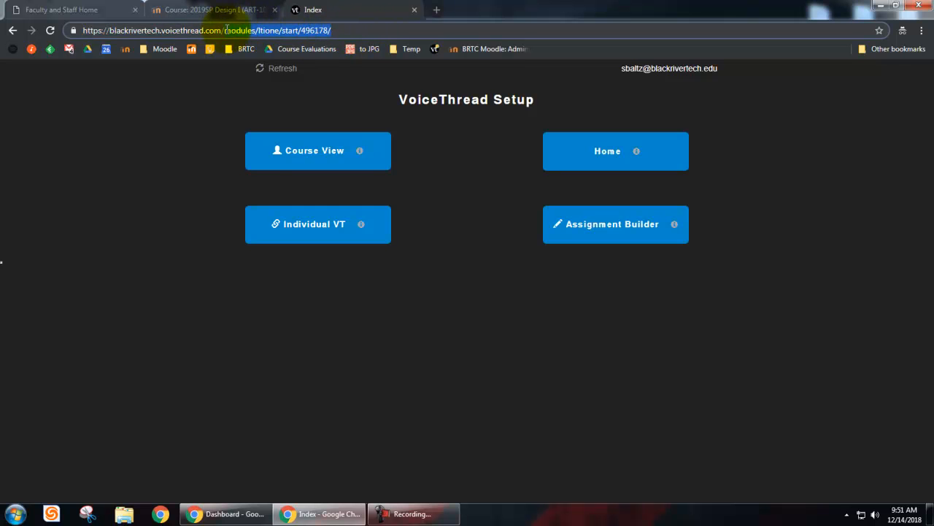
{"action": "key", "text": "BackSpace"}
{"action": "key", "text": "Return"}
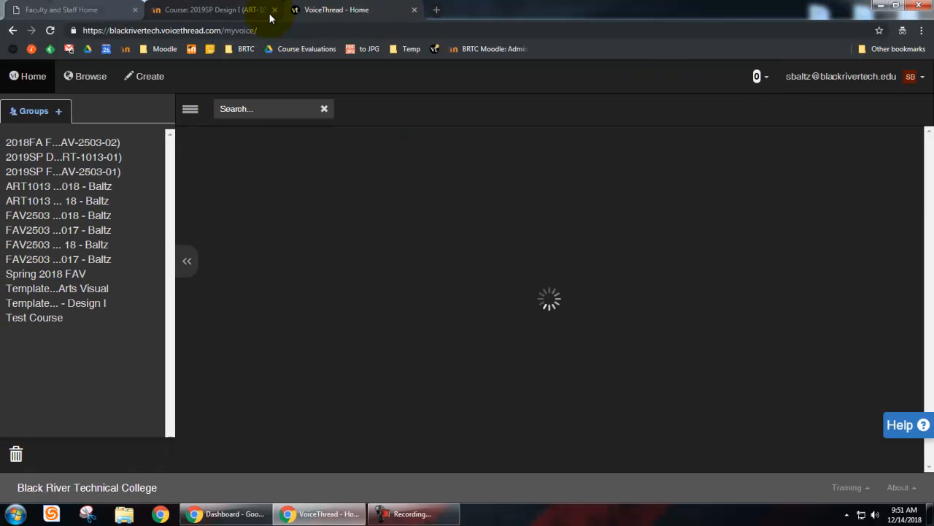
Set up a copy-and-share of Design I Intro - Spring 2018 from the ART1013 01 Design I Online Sp 18 group to the 2019SP Design I group.
{"action": "left_click", "coordinate": [73, 158]}
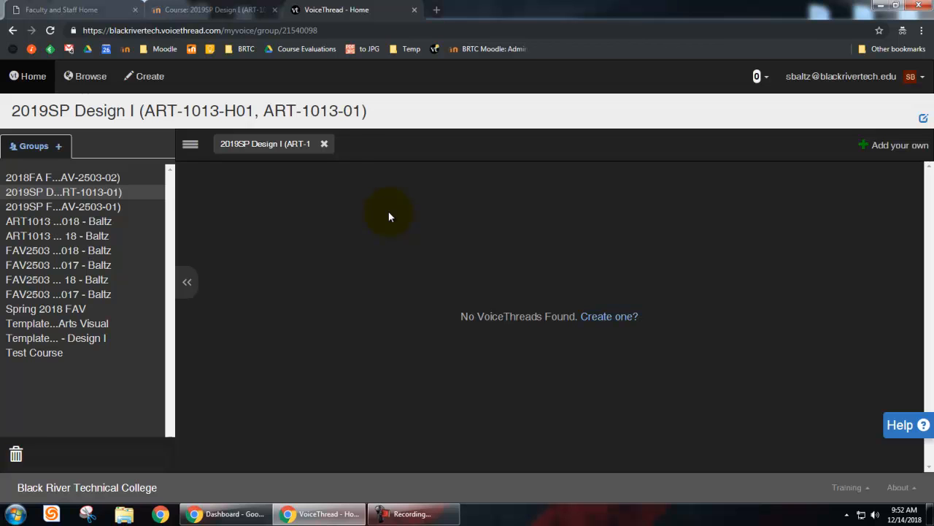
{"action": "mouse_move", "coordinate": [159, 238]}
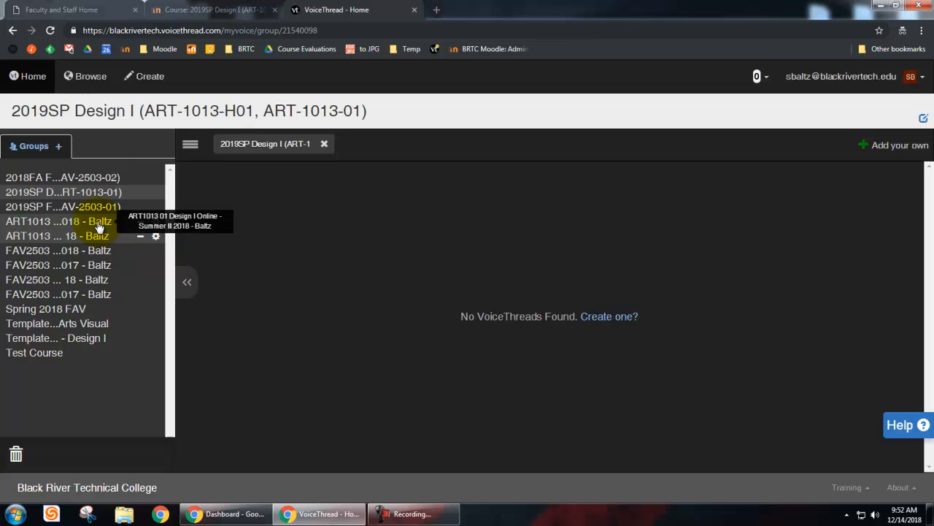
{"action": "left_click", "coordinate": [62, 240]}
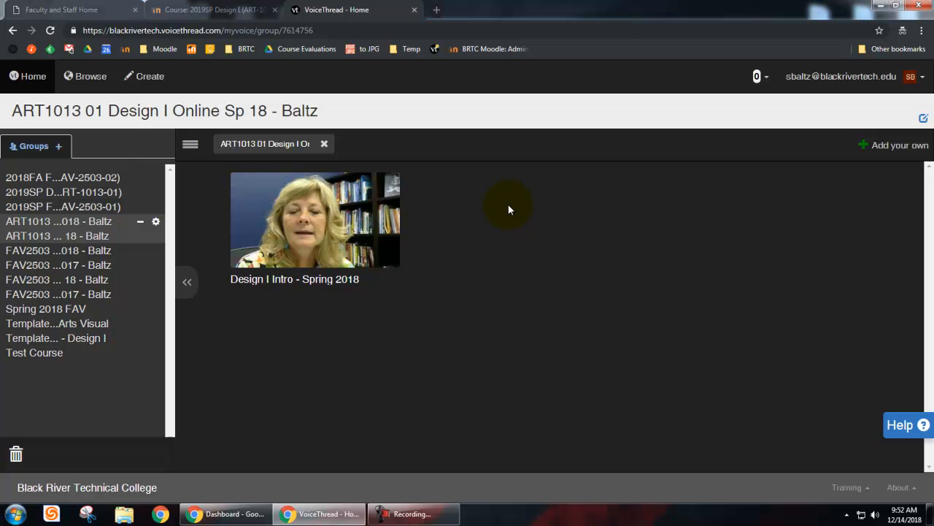
{"action": "mouse_move", "coordinate": [385, 222]}
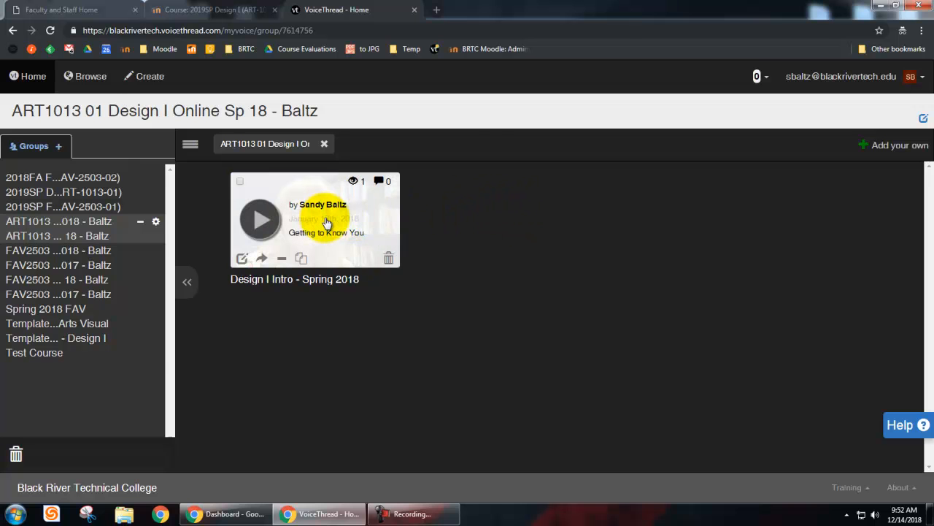
{"action": "left_click_drag", "start_coordinate": [327, 223], "coordinate": [73, 201]}
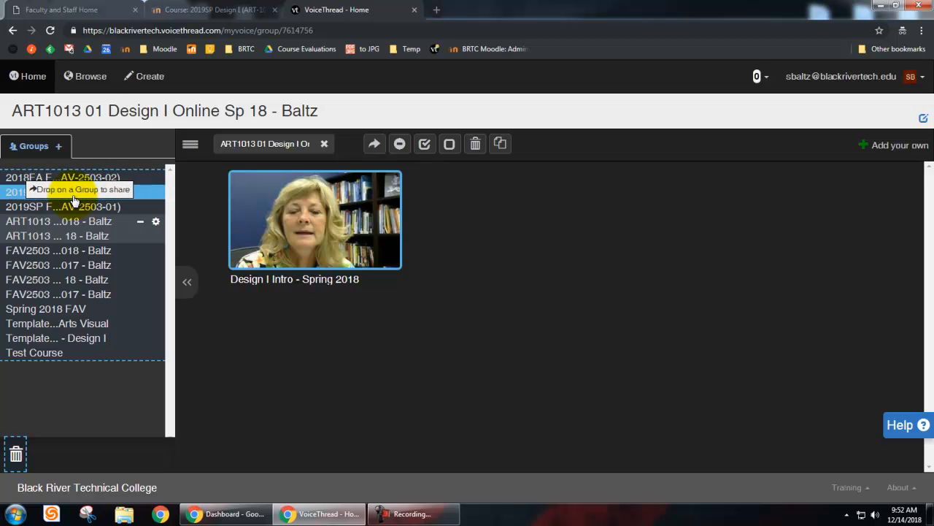
{"action": "left_click_drag", "start_coordinate": [73, 200], "coordinate": [73, 194]}
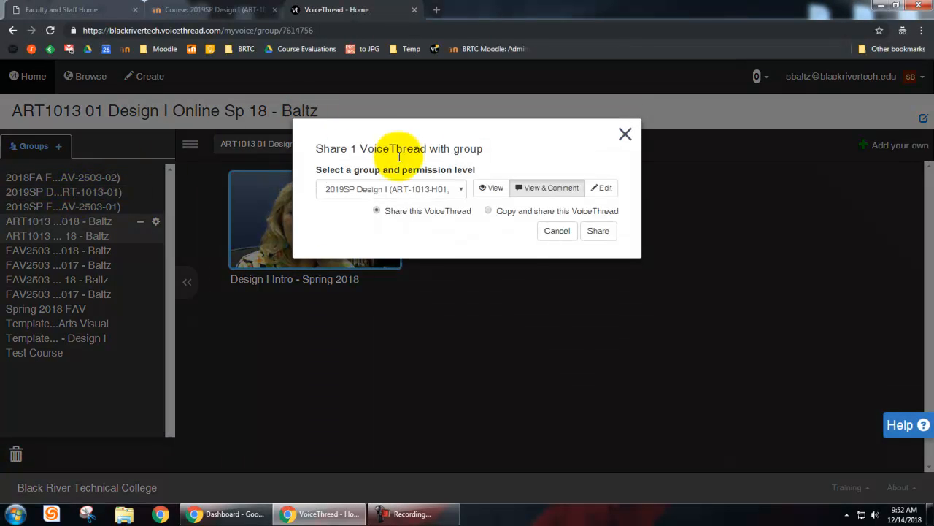
{"action": "left_click", "coordinate": [489, 210]}
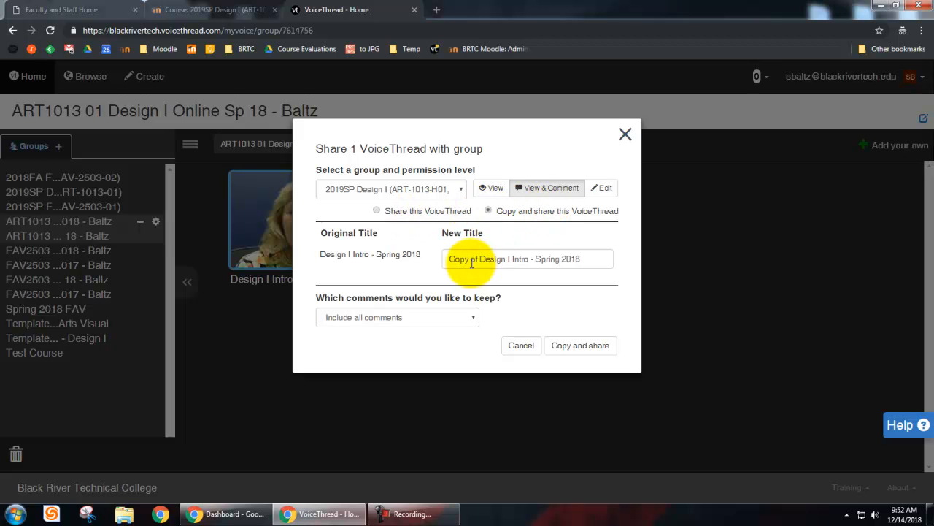
Title the copied VoiceThread Design I Intro - Spring 2019.
{"action": "left_click_drag", "start_coordinate": [470, 260], "coordinate": [441, 264]}
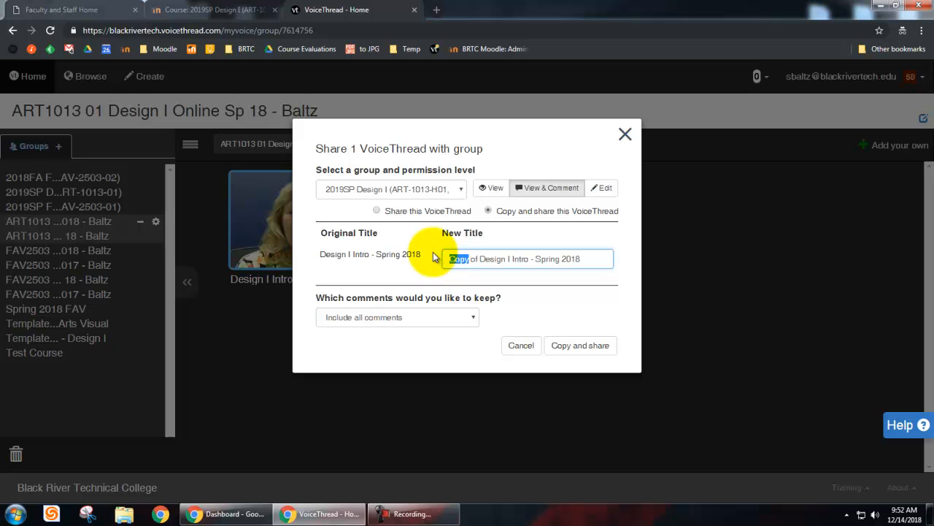
{"action": "key", "text": "Delete"}
{"action": "key", "text": "Delete"}
{"action": "key", "text": "Delete"}
{"action": "key", "text": "Delete"}
{"action": "key", "text": "Delete"}
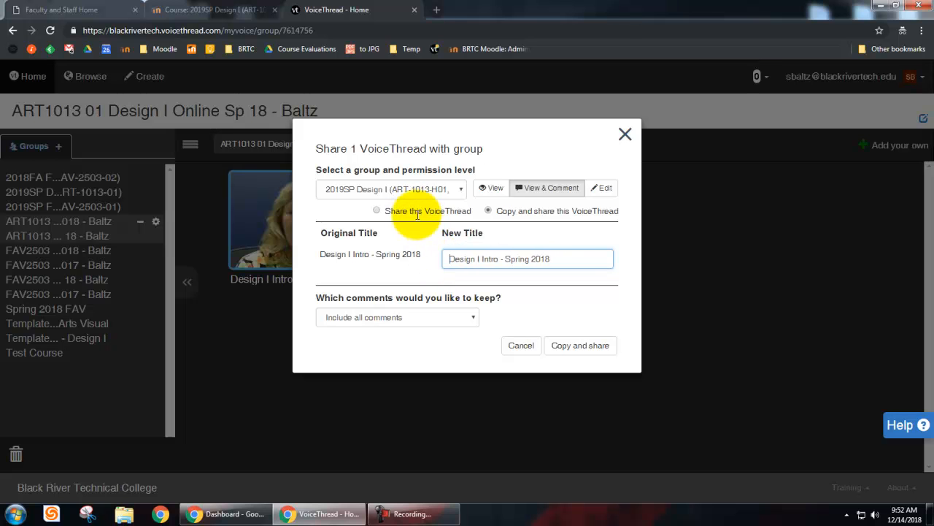
{"action": "left_click", "coordinate": [563, 258]}
{"action": "key", "text": "BackSpace"}
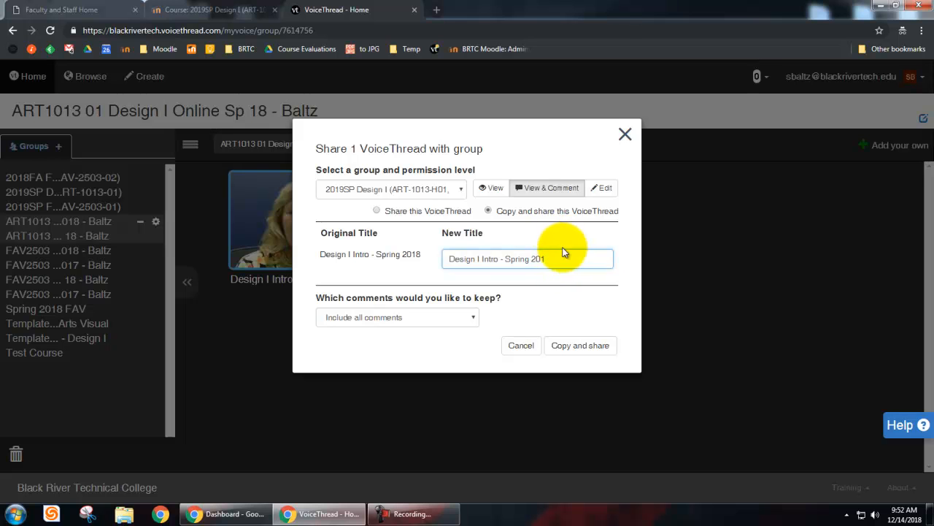
{"action": "type", "text": "9"}
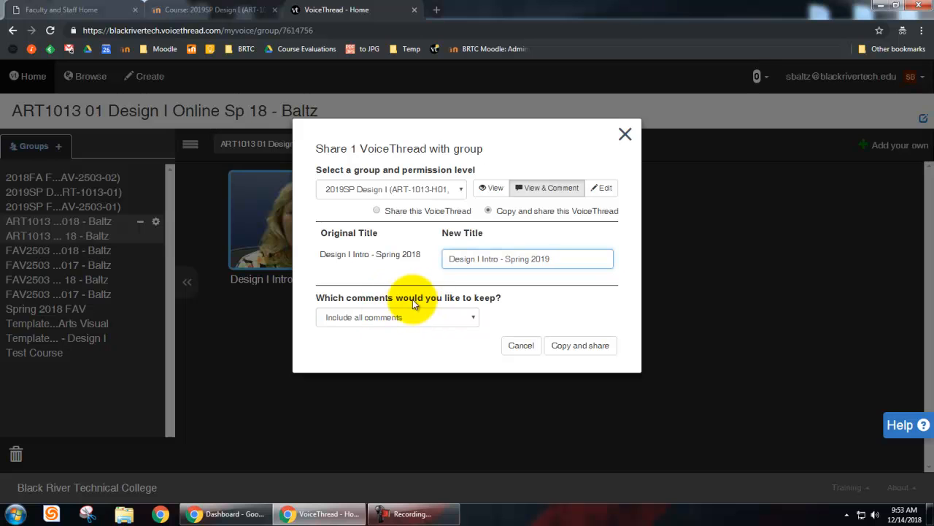
Include only your own comments in the copy, and copy and share it with the group.
{"action": "left_click", "coordinate": [413, 321]}
{"action": "left_click", "coordinate": [400, 346]}
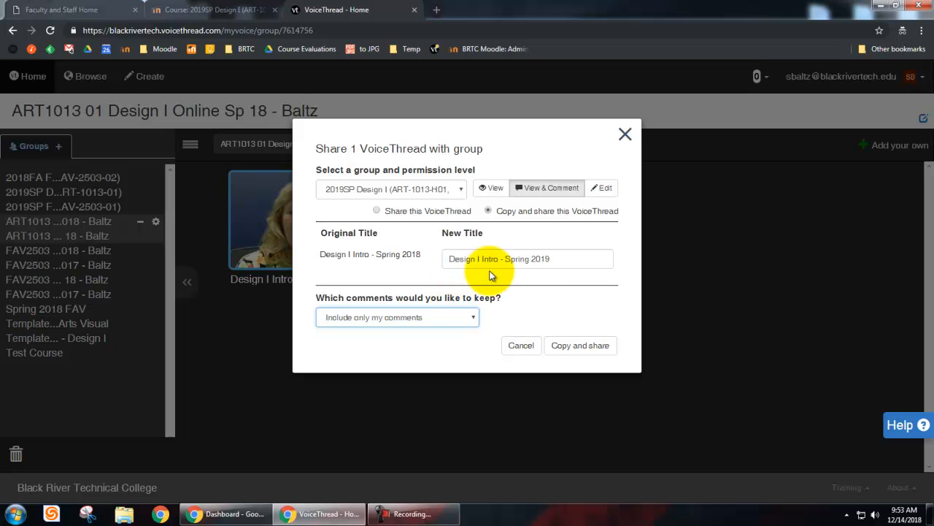
{"action": "left_click", "coordinate": [583, 350]}
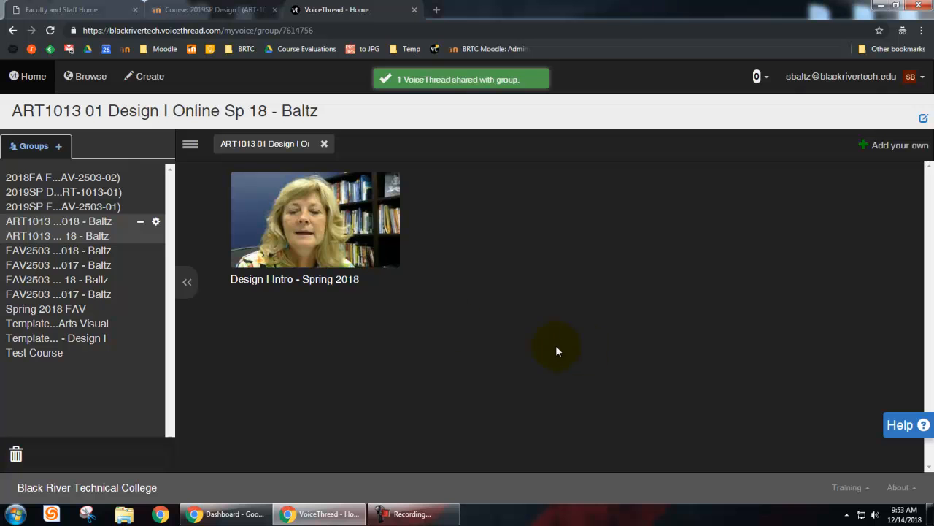
Check the 2019SP Design I group and the home page for the copied VoiceThread.
{"action": "left_click", "coordinate": [57, 197]}
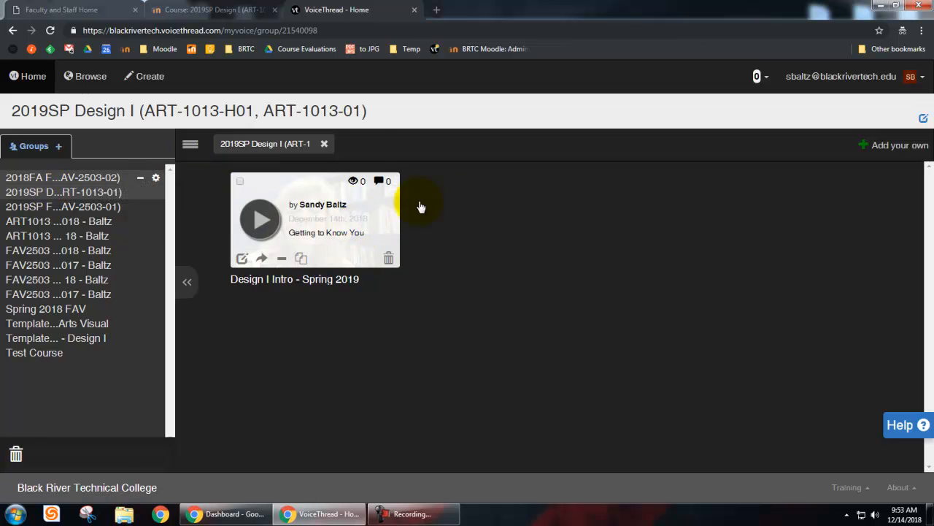
{"action": "mouse_move", "coordinate": [386, 209]}
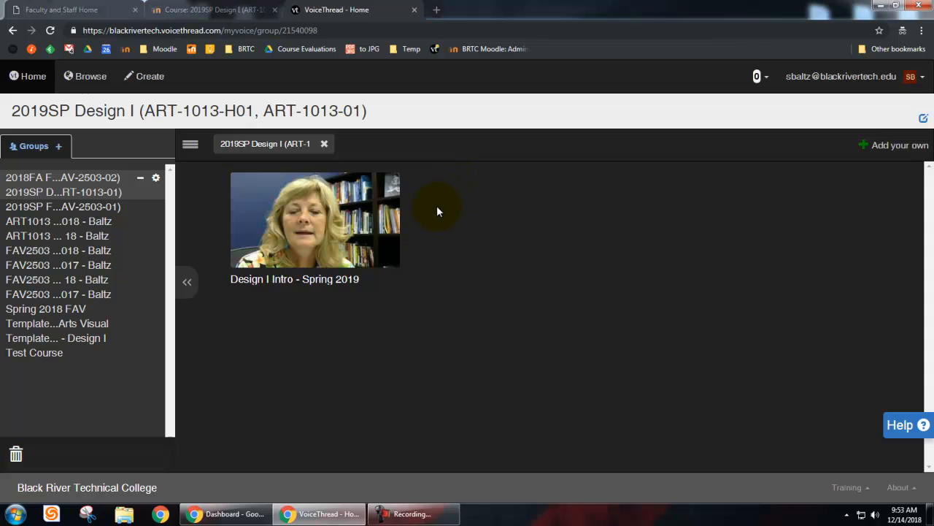
{"action": "mouse_move", "coordinate": [358, 188]}
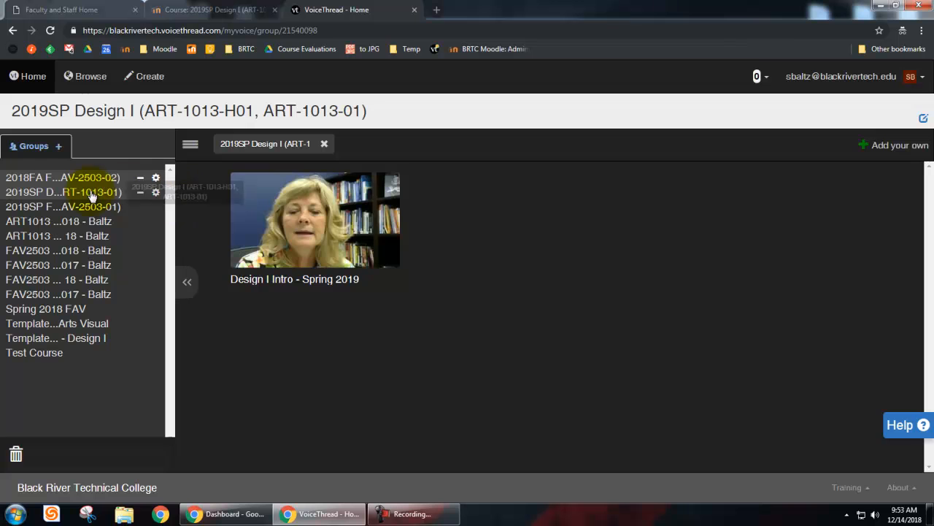
{"action": "left_click", "coordinate": [31, 193]}
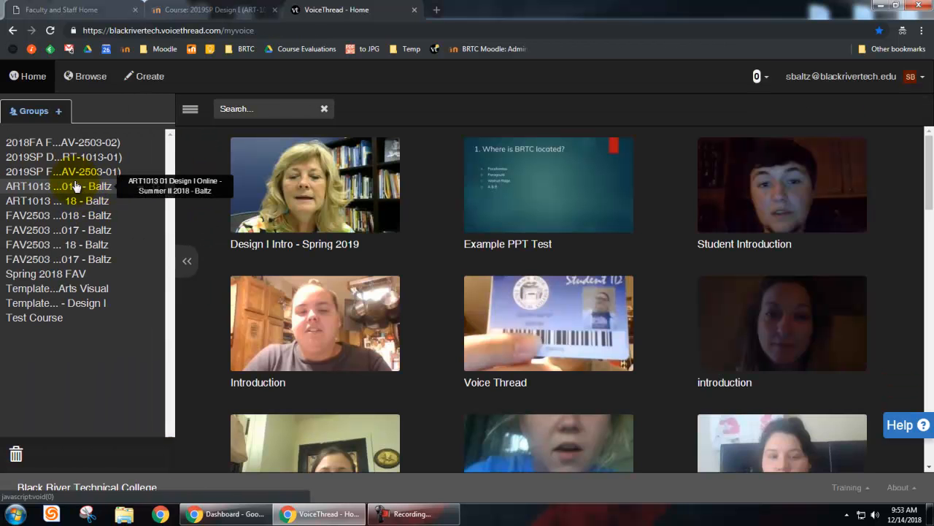
{"action": "left_click", "coordinate": [70, 157]}
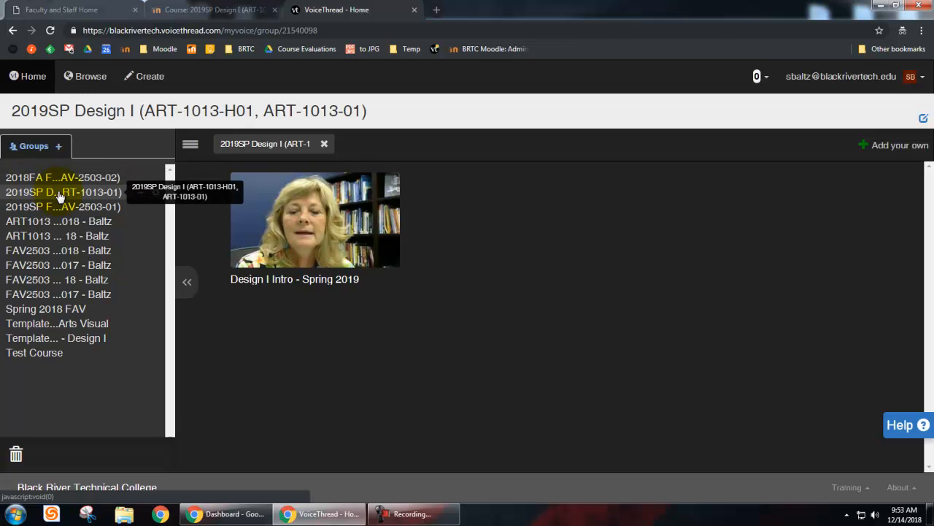
Reopen the course's VoiceThread activity and start a Submit a Comment assignment using Design I Intro - Spring 2019.
{"action": "middle_click", "coordinate": [385, 9]}
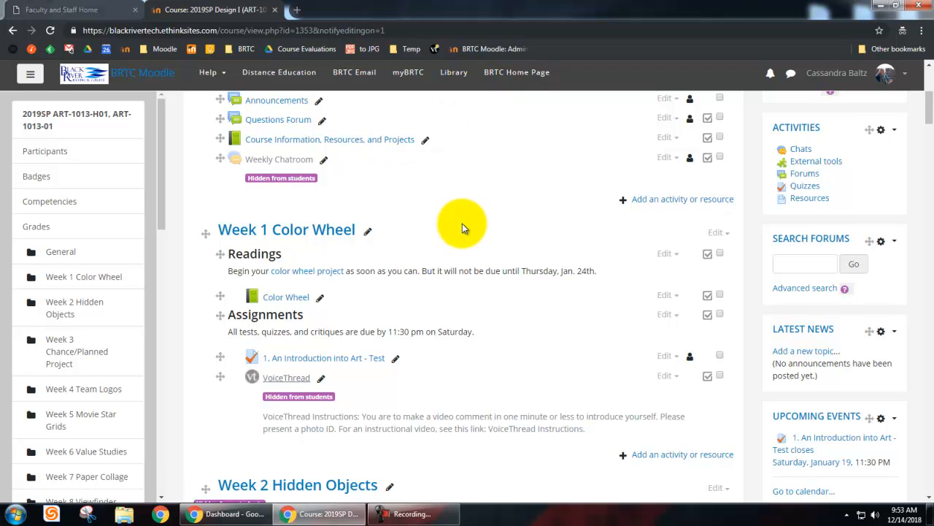
{"action": "left_click", "coordinate": [287, 378]}
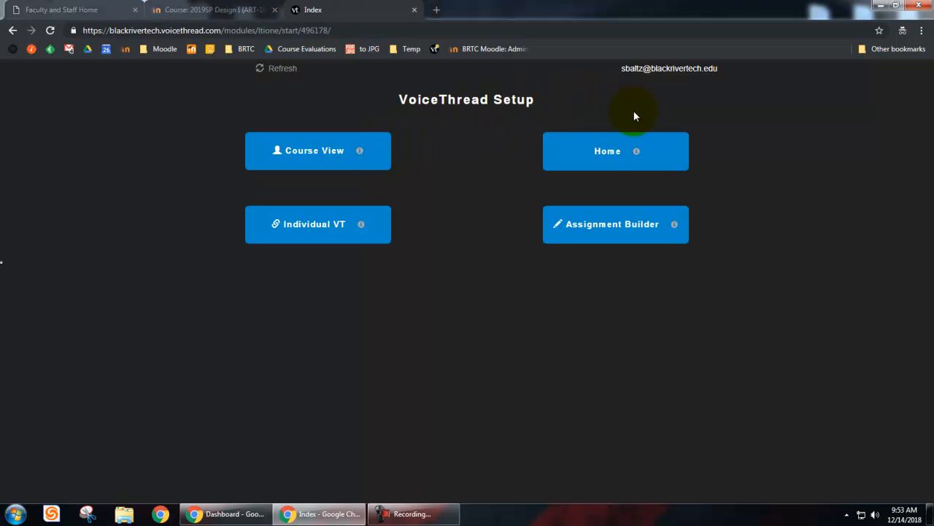
{"action": "left_click", "coordinate": [628, 226]}
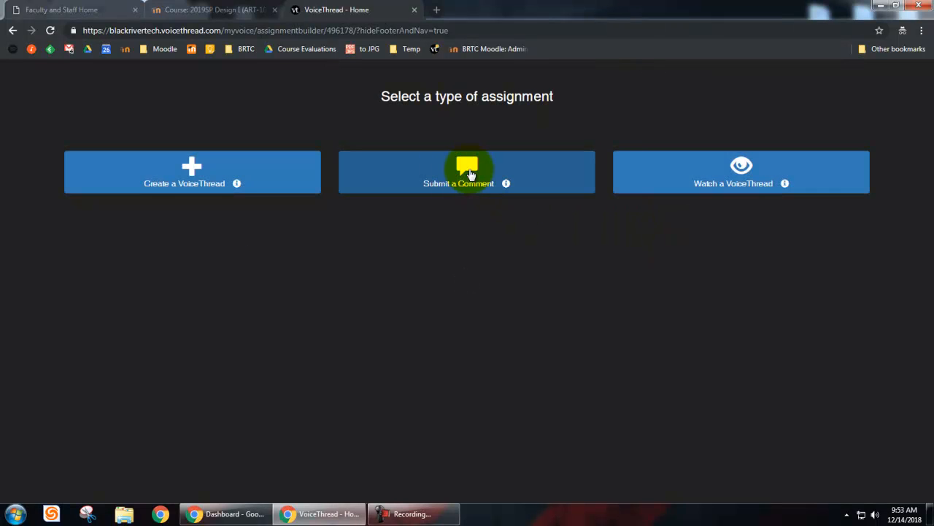
{"action": "left_click", "coordinate": [471, 174]}
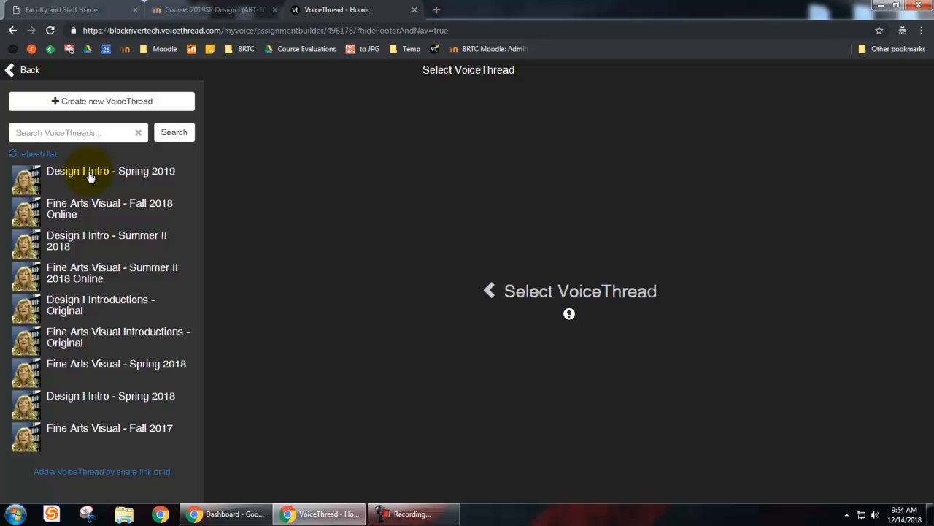
{"action": "left_click", "coordinate": [128, 177]}
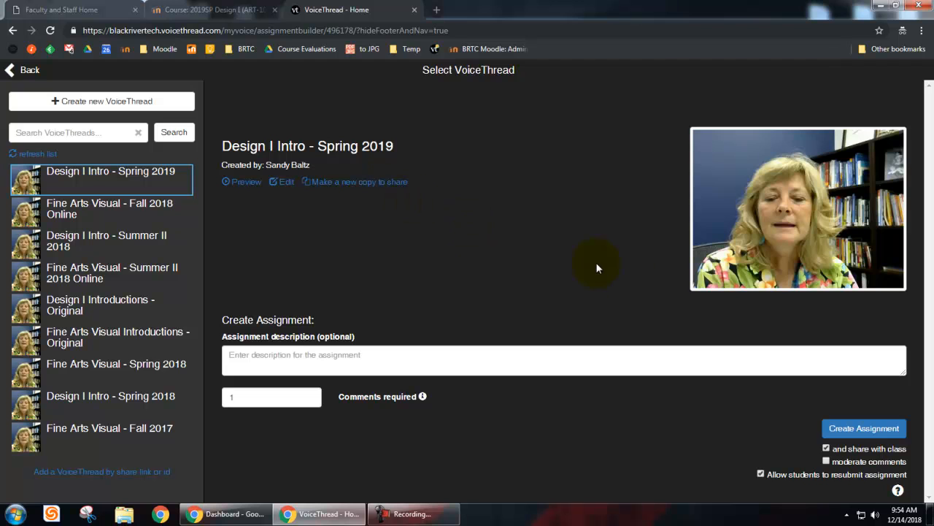
Enable threaded commenting in the VoiceThread's playback options, save the settings and return to the assignment setup.
{"action": "left_click", "coordinate": [278, 183]}
{"action": "left_click", "coordinate": [901, 110]}
{"action": "left_click", "coordinate": [877, 134]}
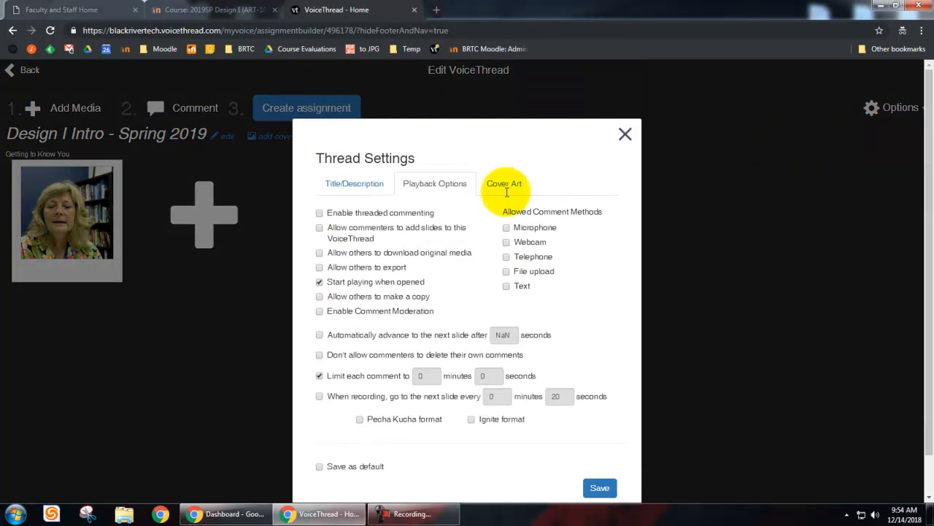
{"action": "left_click", "coordinate": [386, 217]}
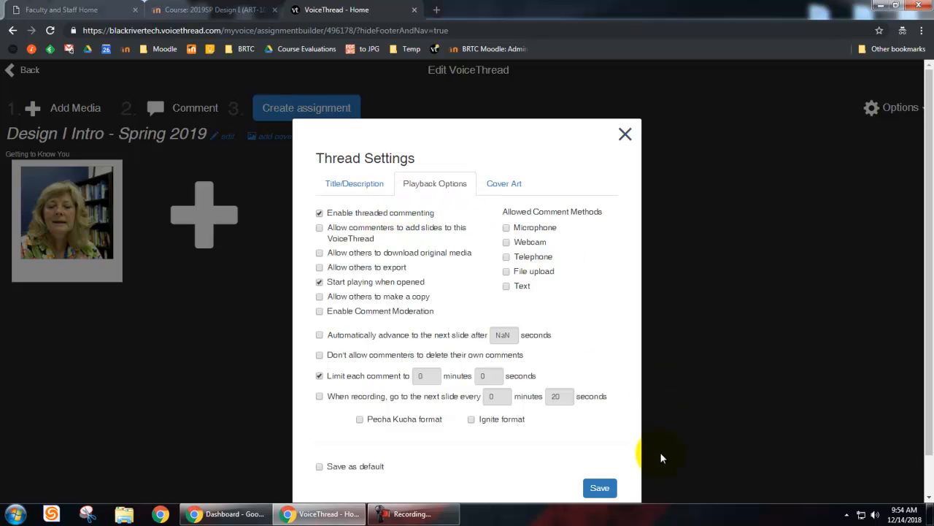
{"action": "left_click", "coordinate": [601, 491]}
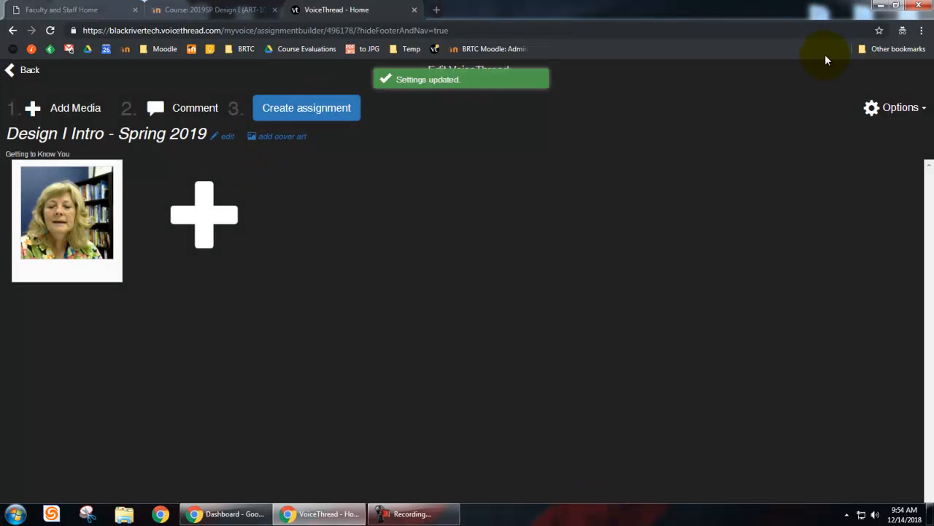
{"action": "left_click", "coordinate": [30, 71]}
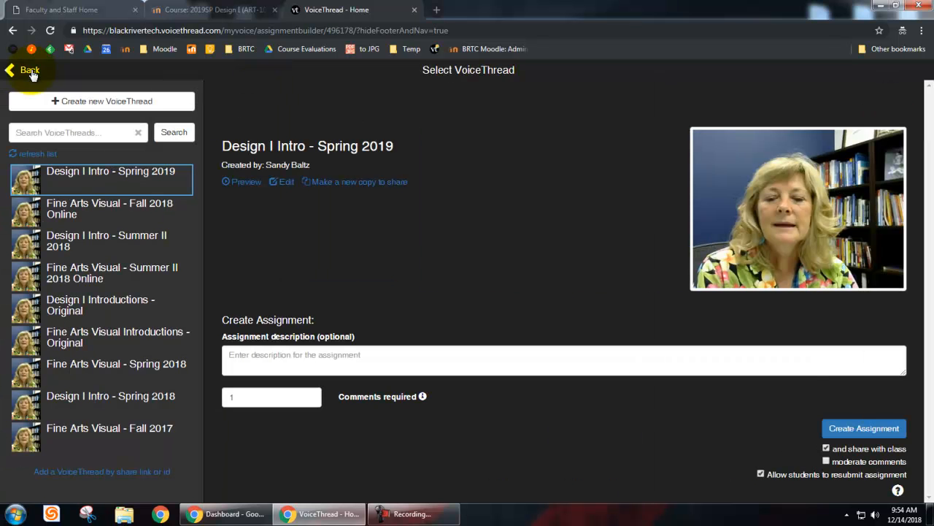
Create the comment assignment with one required comment, class sharing and resubmission allowed, and return to the refreshed course page.
{"action": "left_click", "coordinate": [897, 428]}
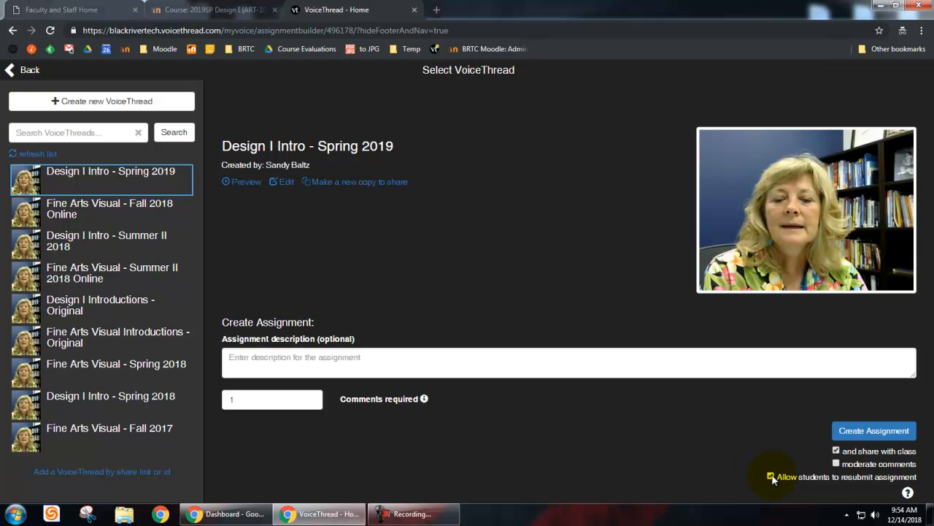
{"action": "left_click", "coordinate": [880, 432]}
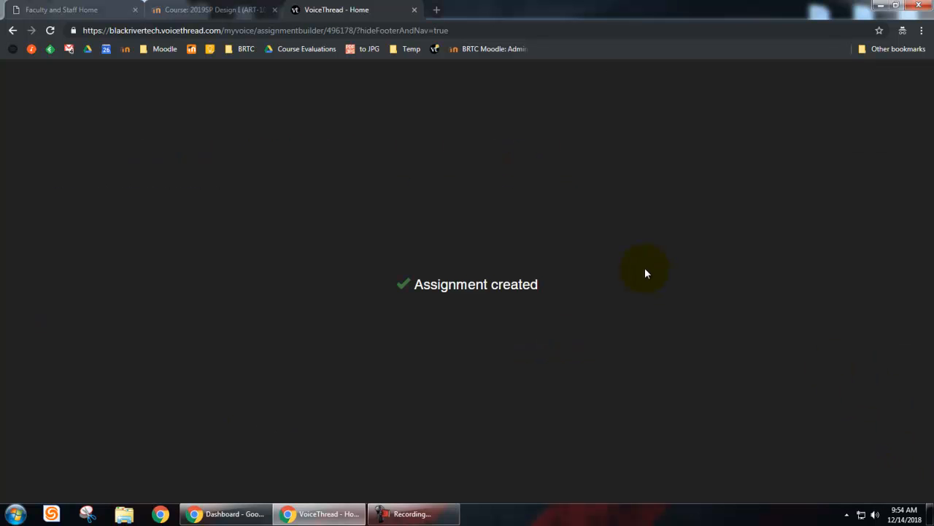
{"action": "middle_click", "coordinate": [358, 5]}
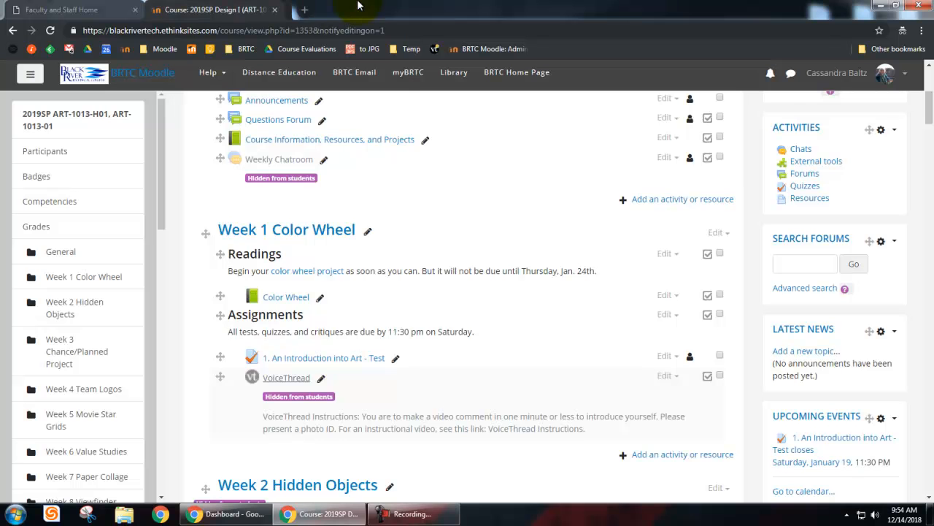
{"action": "left_click", "coordinate": [50, 32]}
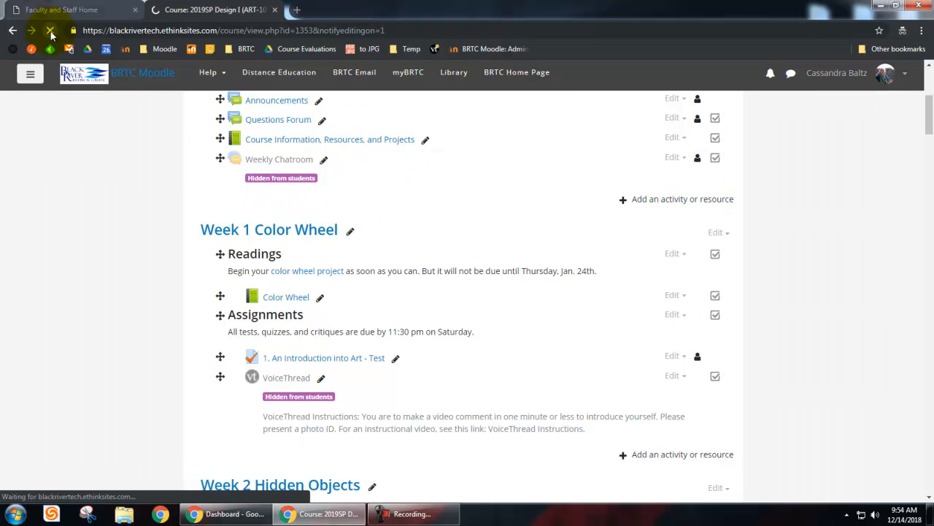
Open the course's VoiceThread assignment, preview its linked Design I Intro - Spring 2019 thread, and return to the course page.
{"action": "left_click", "coordinate": [287, 378]}
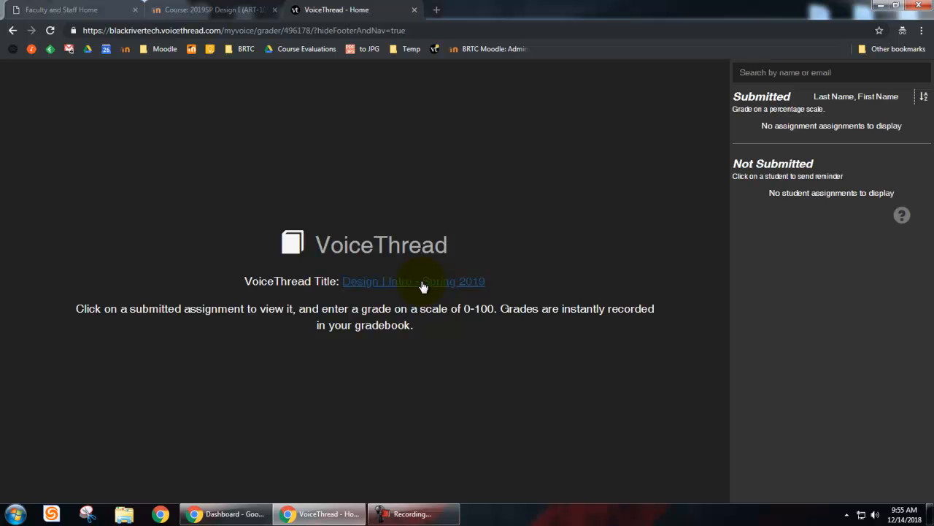
{"action": "left_click", "coordinate": [422, 284]}
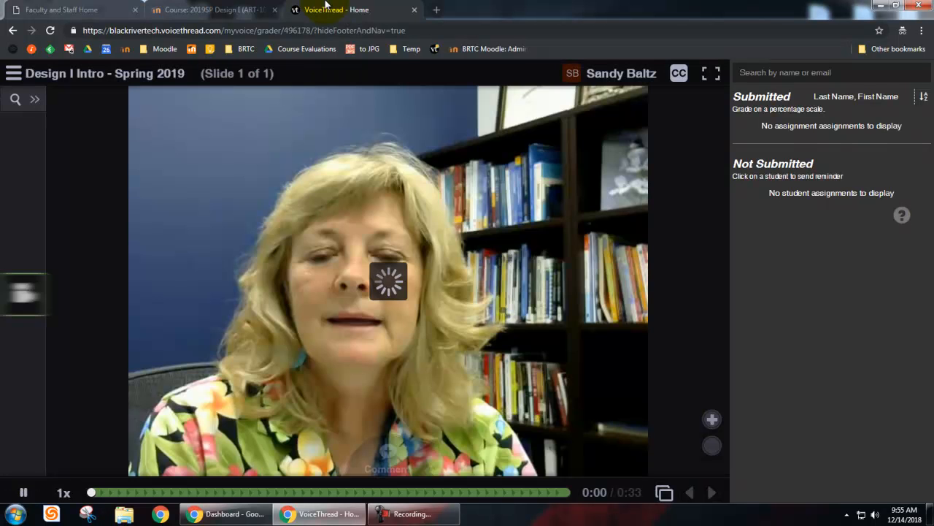
{"action": "middle_click", "coordinate": [326, 5]}
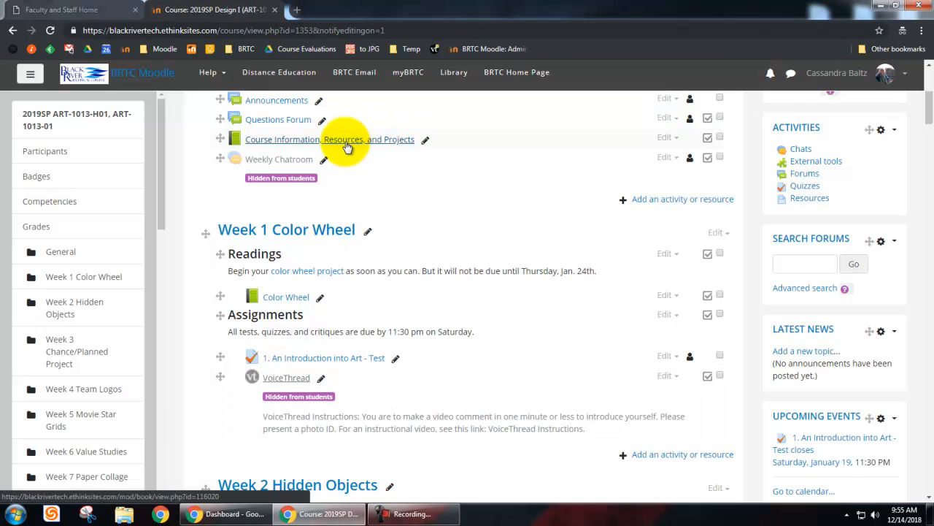